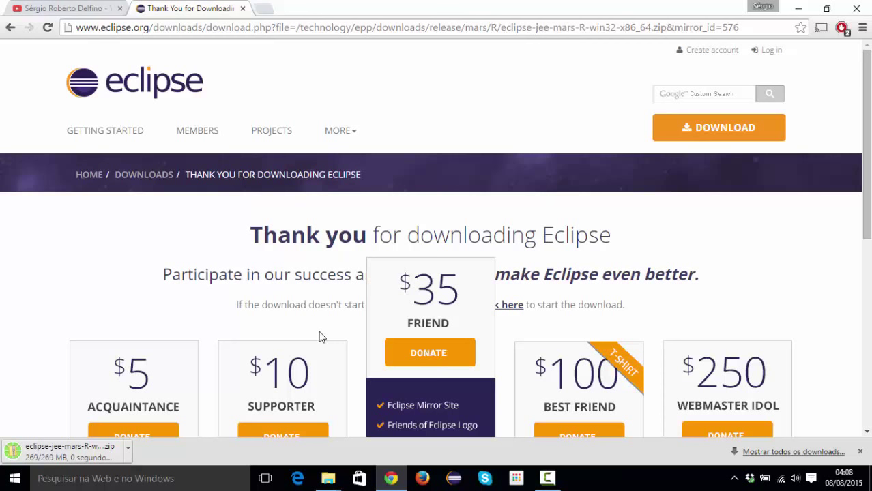
# Open File Explorer and go to the Instaladores folder inside Programação Web com Java on drive C
pyautogui.click(37, 448)
pyautogui.press('super+e')
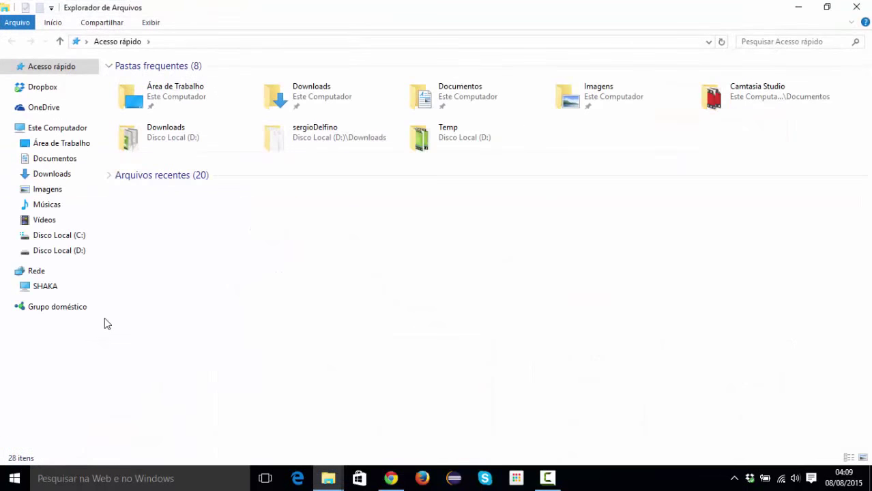
pyautogui.click(75, 234)
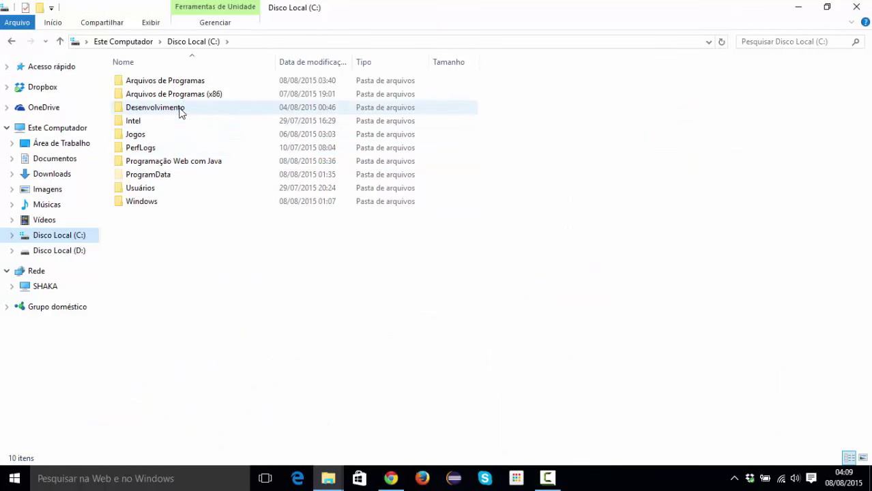
pyautogui.doubleClick(200, 161)
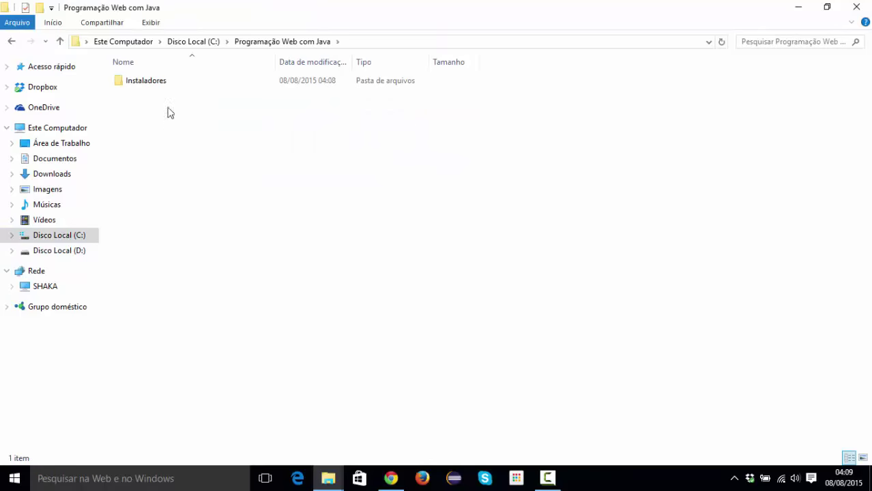
pyautogui.doubleClick(162, 86)
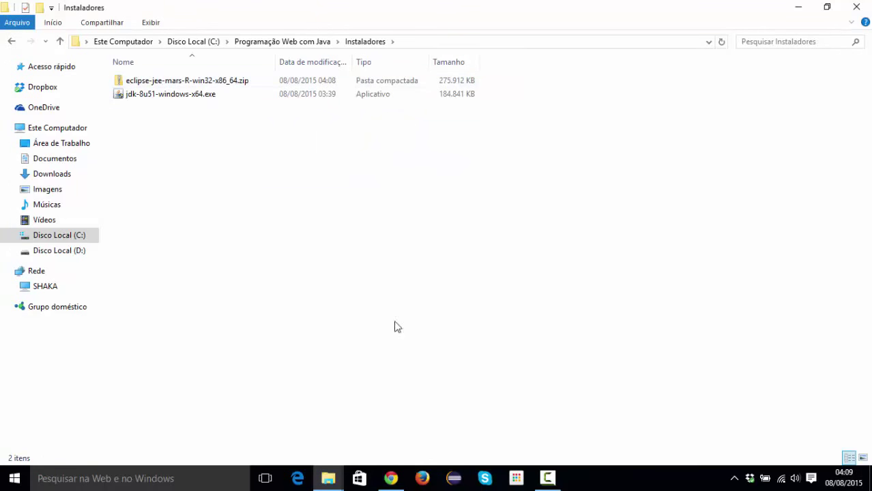
pyautogui.click(390, 478)
pyautogui.click(390, 478)
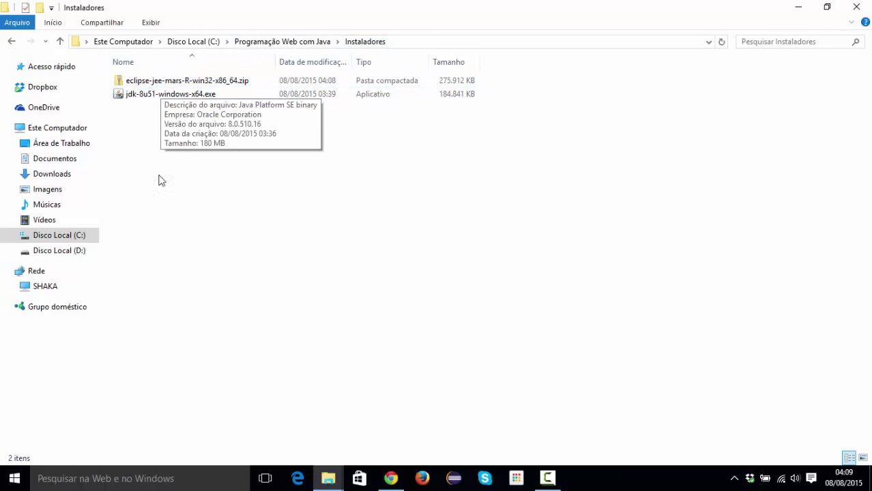
# Go back to the Programação Web com Java folder and create a new folder named IDE in it
pyautogui.click(300, 42)
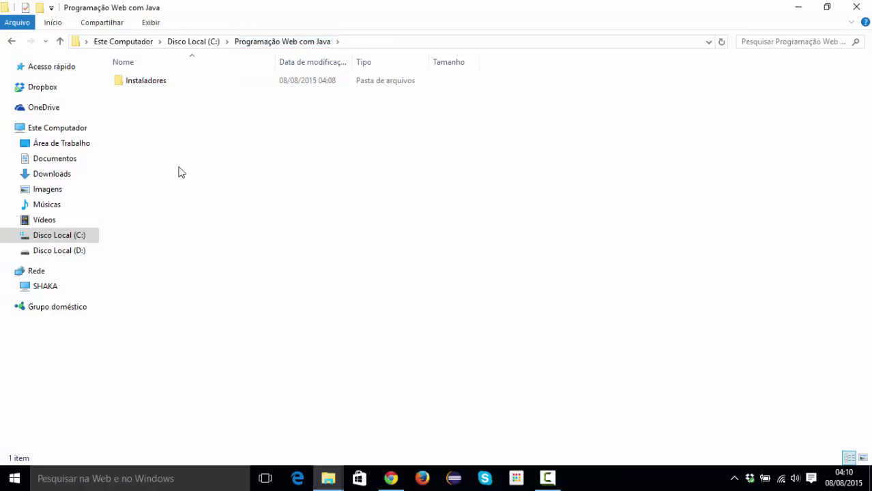
pyautogui.rightClick(150, 116)
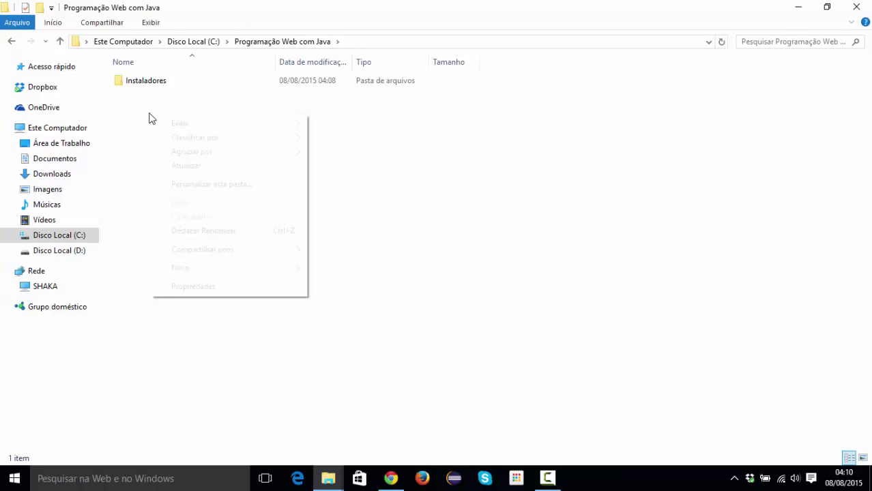
pyautogui.moveTo(271, 269)
pyautogui.click(334, 270)
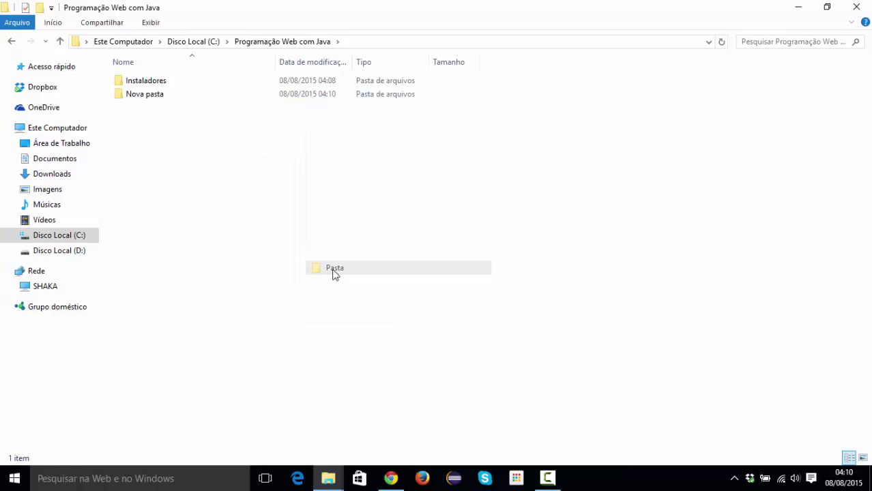
pyautogui.write('IDE')
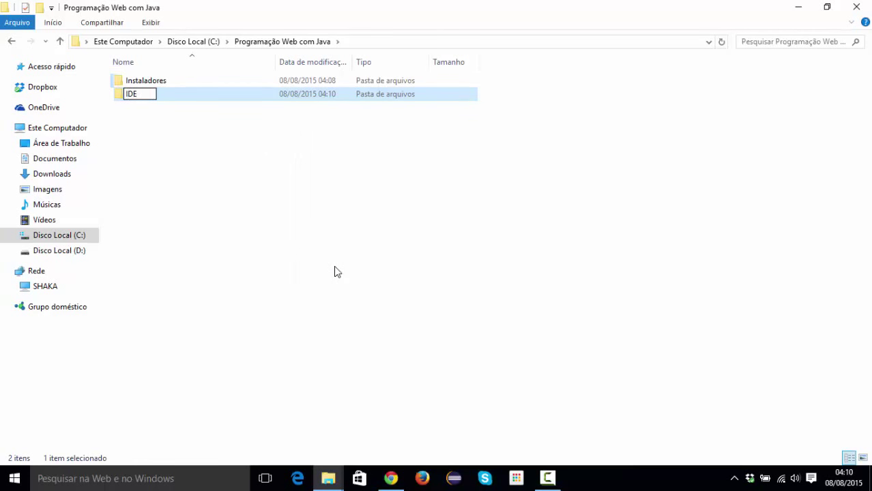
pyautogui.press('Return')
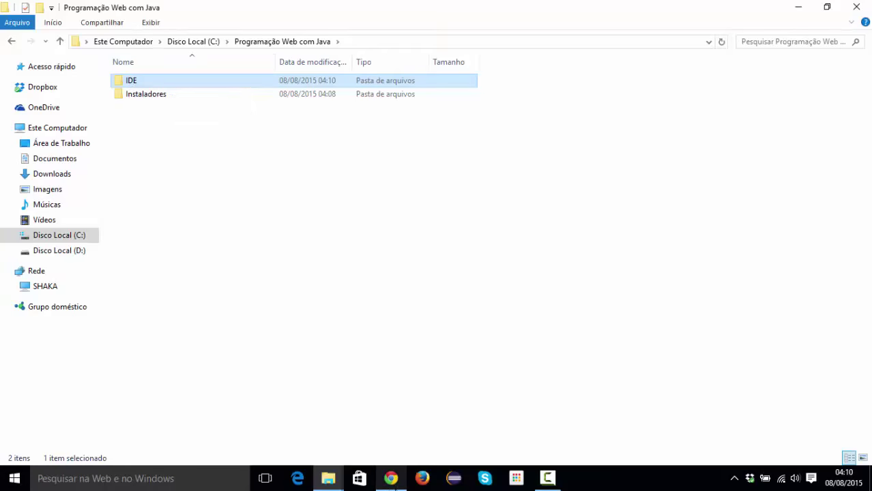
# Switch to Chrome, dismiss the download bar and open the full downloads list to check the Eclipse download
pyautogui.click(394, 486)
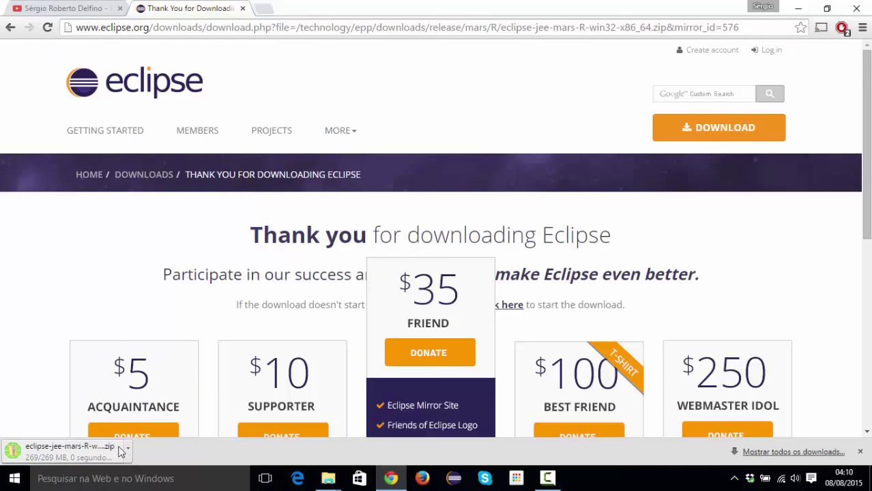
pyautogui.moveTo(329, 486)
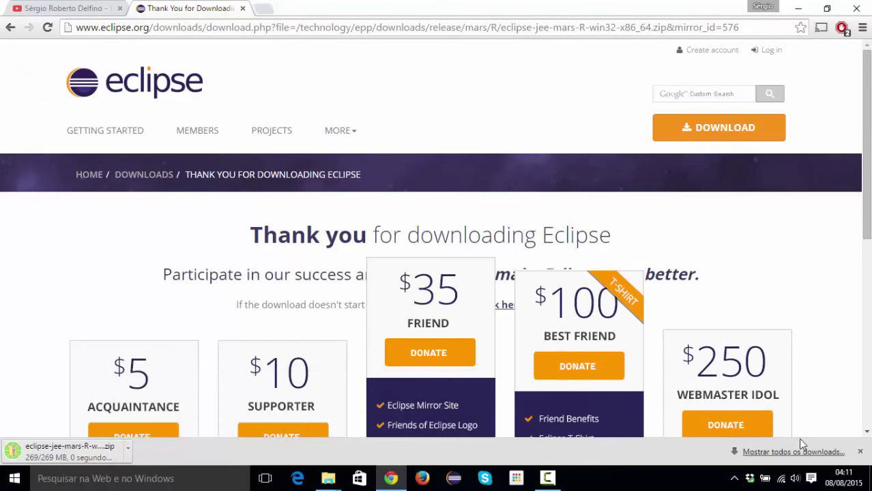
pyautogui.click(860, 454)
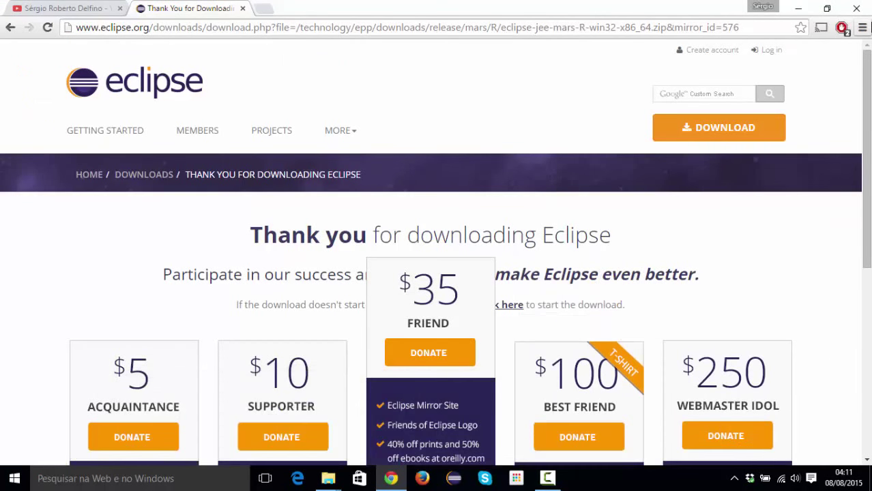
pyautogui.click(863, 27)
pyautogui.click(712, 112)
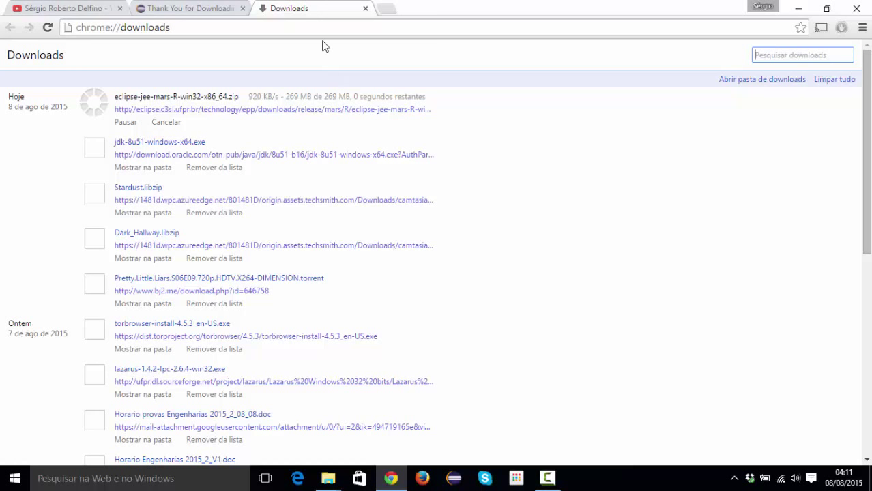
# Switch to the Programação Web com Java window in File Explorer and open the Instaladores folder
pyautogui.moveTo(324, 483)
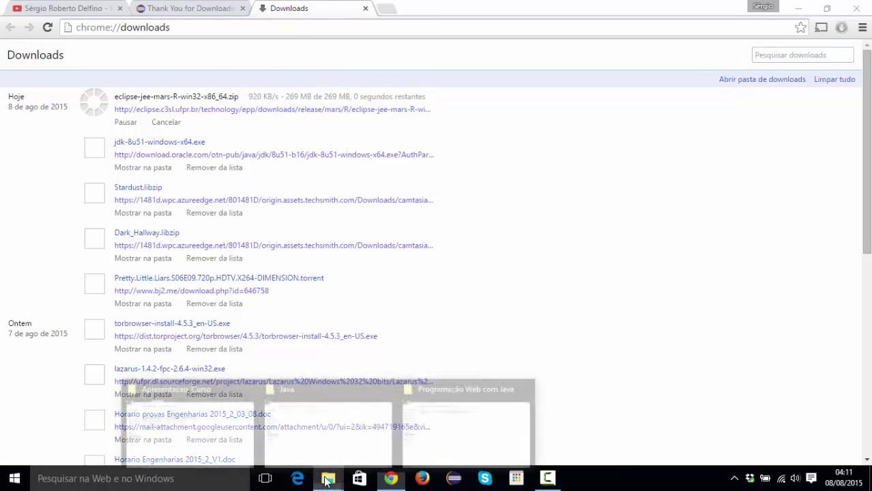
pyautogui.click(470, 406)
pyautogui.click(270, 182)
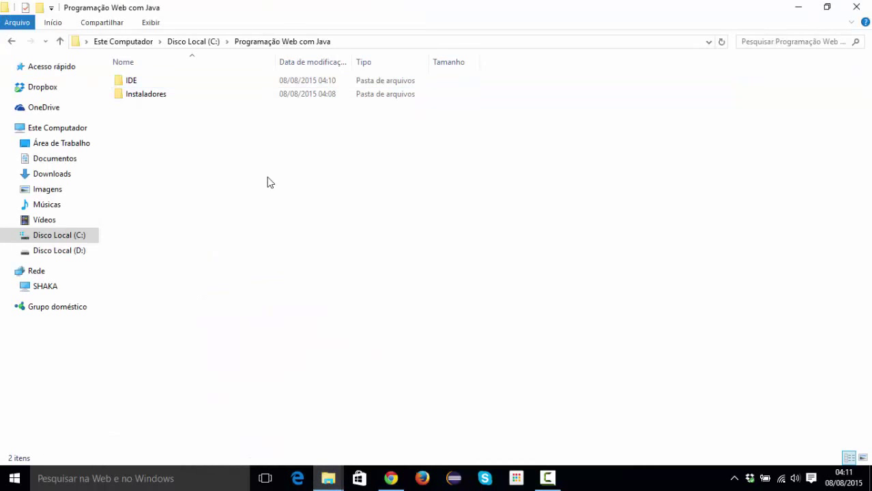
pyautogui.doubleClick(149, 95)
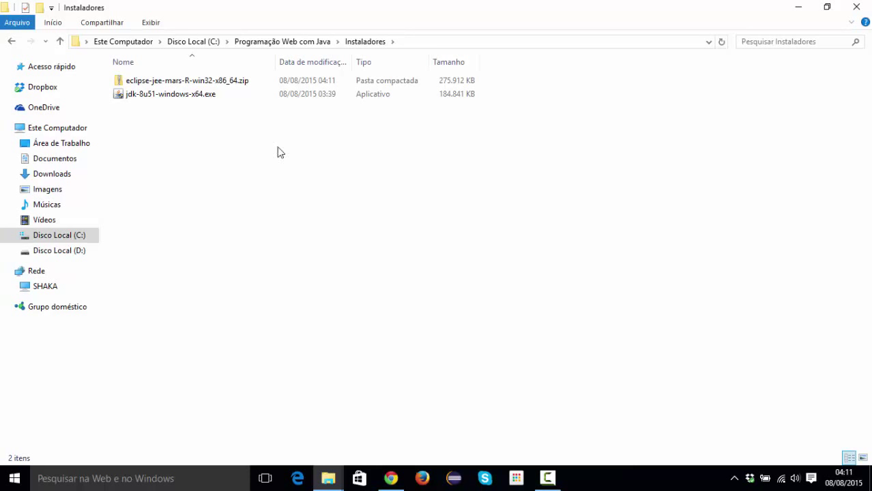
pyautogui.click(164, 82)
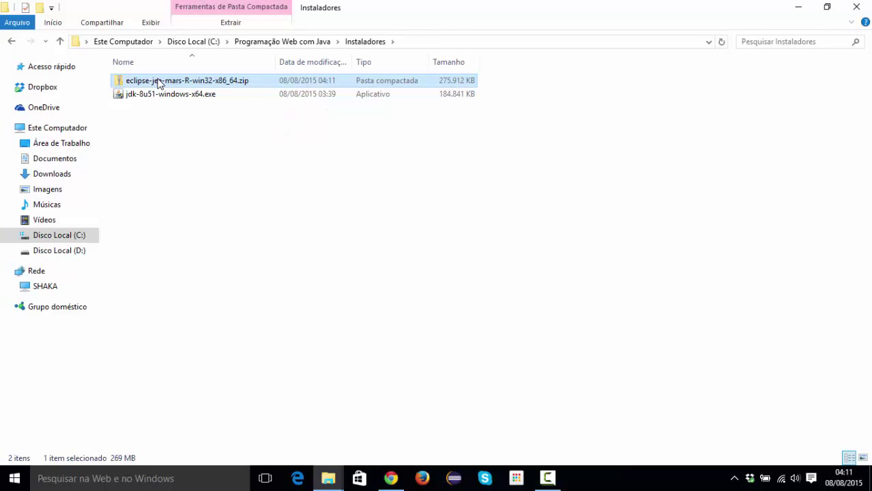
pyautogui.rightClick(157, 83)
pyautogui.moveTo(301, 156)
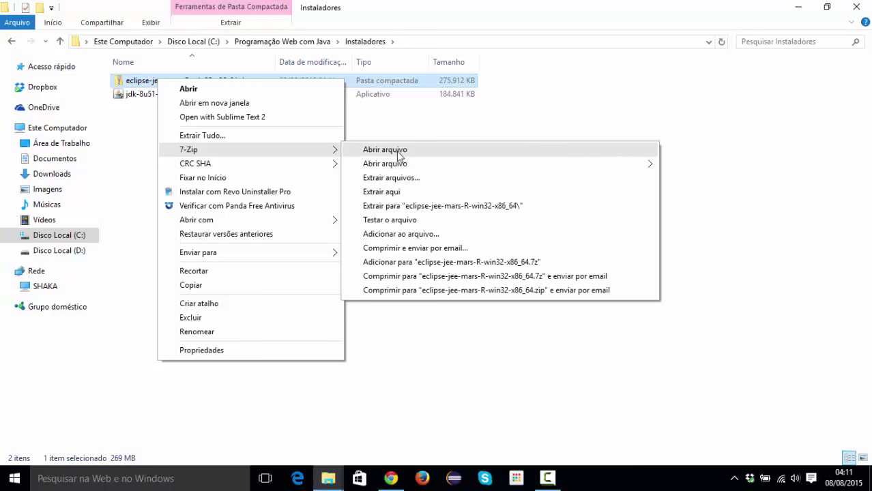
pyautogui.click(421, 154)
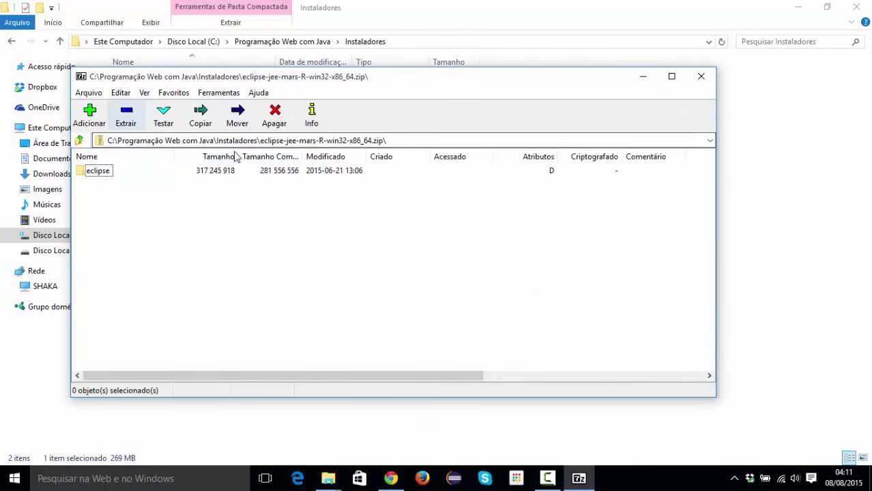
pyautogui.click(709, 140)
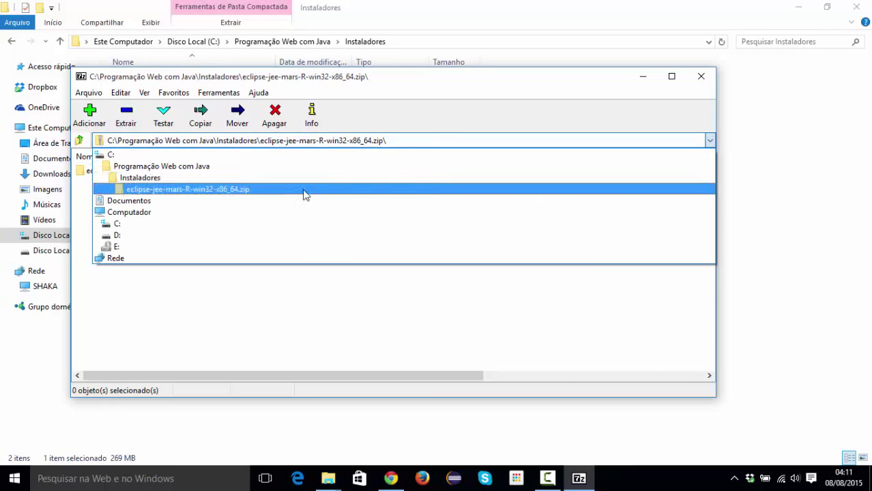
pyautogui.click(165, 167)
pyautogui.click(89, 172)
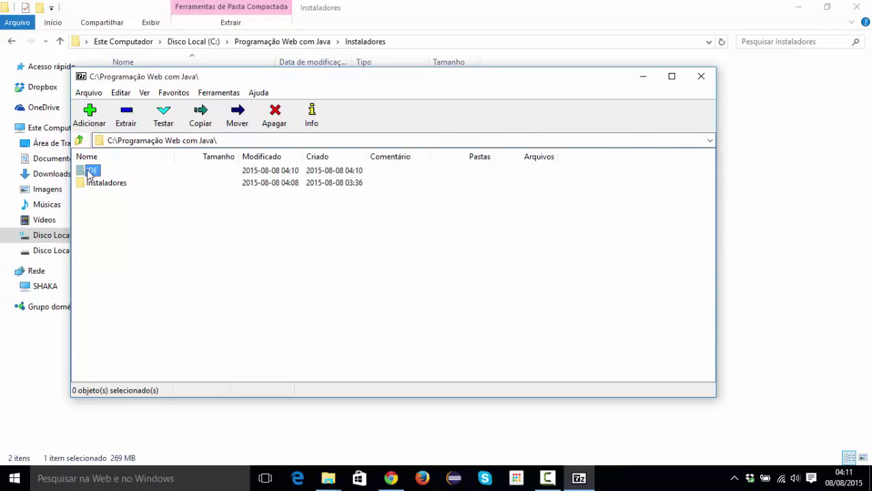
pyautogui.doubleClick(88, 172)
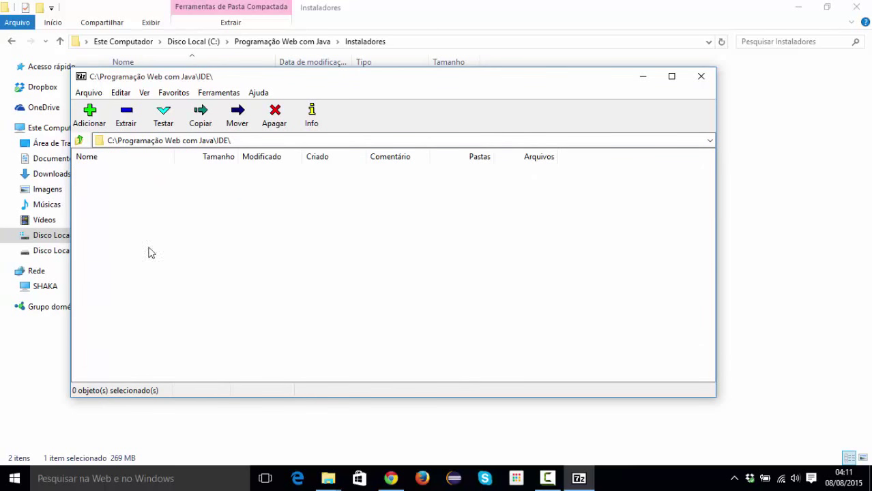
pyautogui.click(127, 120)
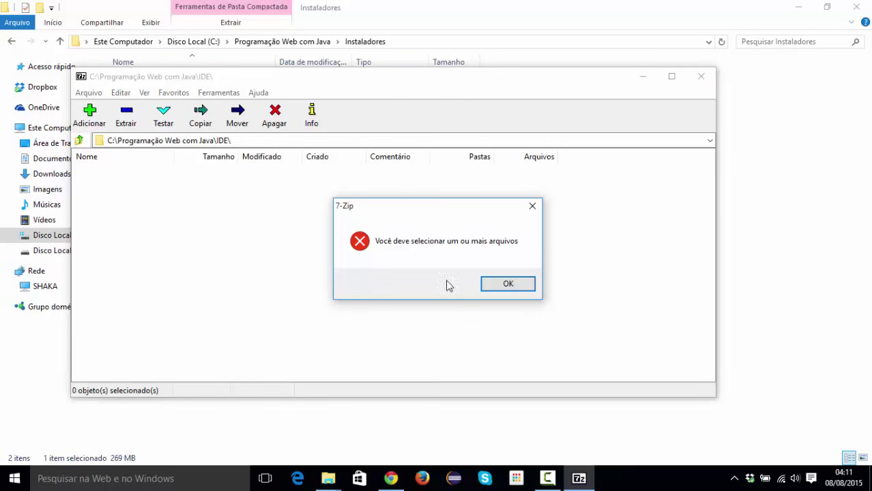
pyautogui.click(507, 284)
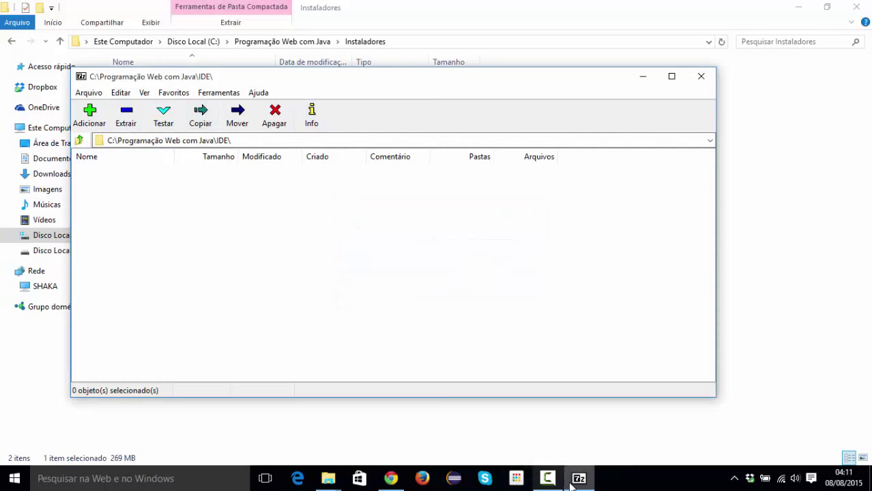
pyautogui.click(391, 477)
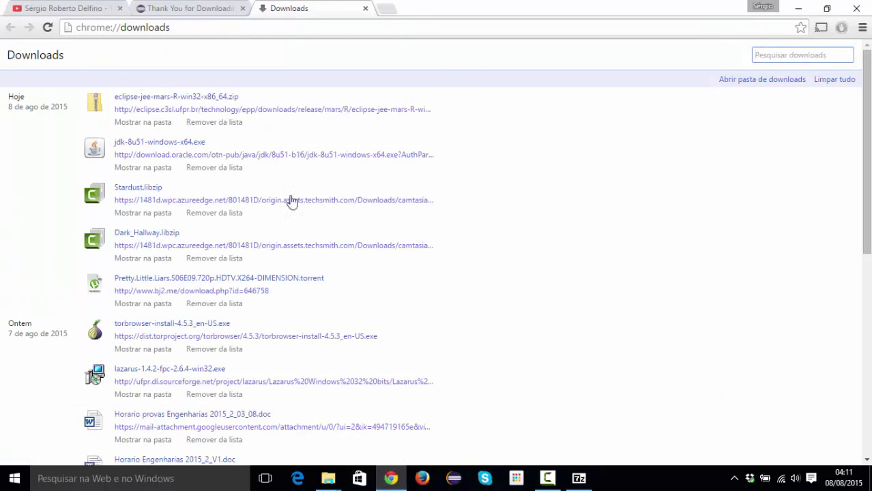
pyautogui.click(579, 478)
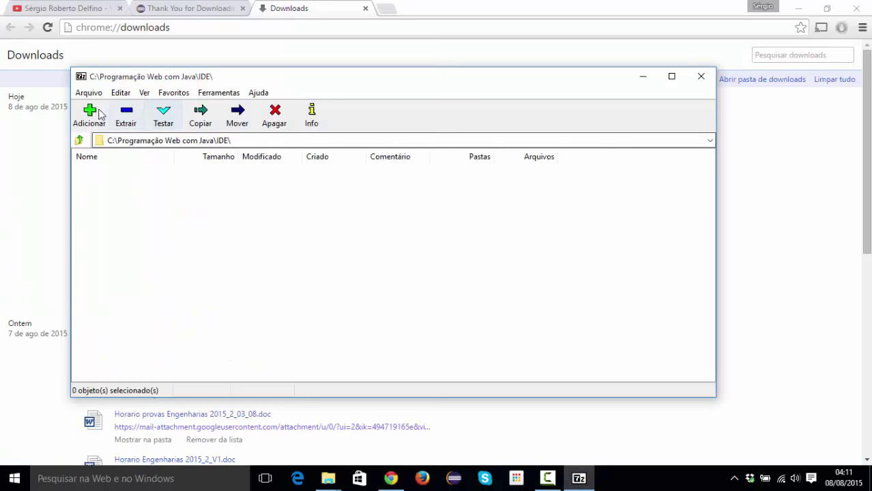
pyautogui.click(701, 76)
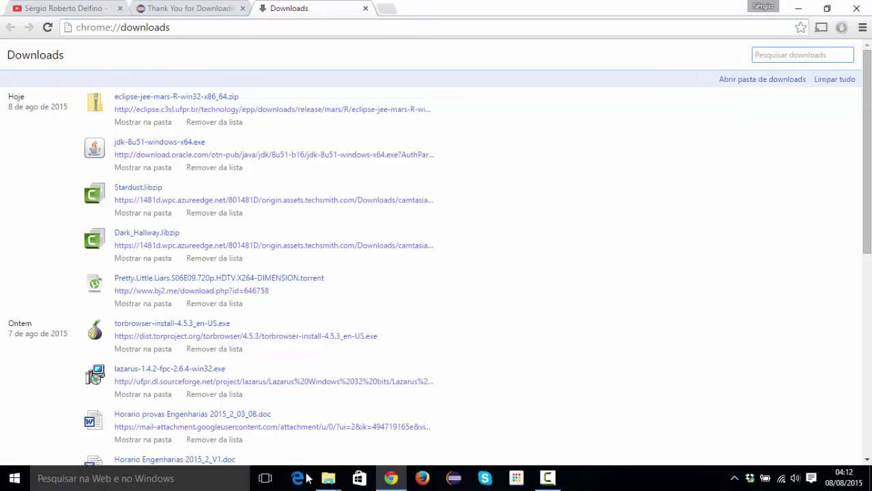
# Return to the Instaladores folder in File Explorer and open eclipse-jee-mars-R-win32-x86_64.zip with 7-Zip
pyautogui.moveTo(328, 478)
pyautogui.click(471, 418)
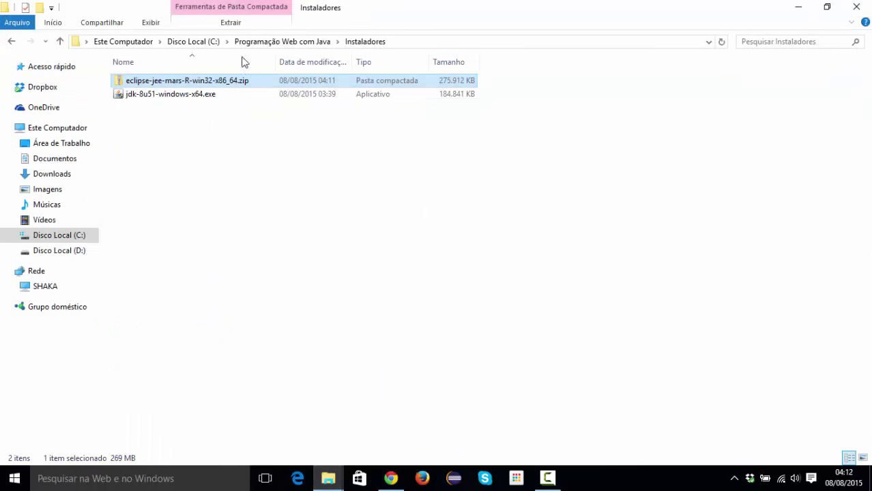
pyautogui.rightClick(174, 85)
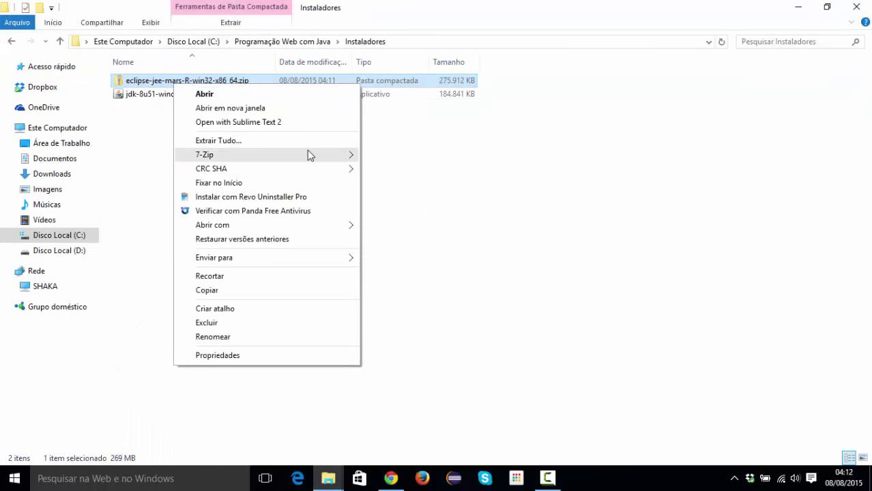
pyautogui.click(463, 161)
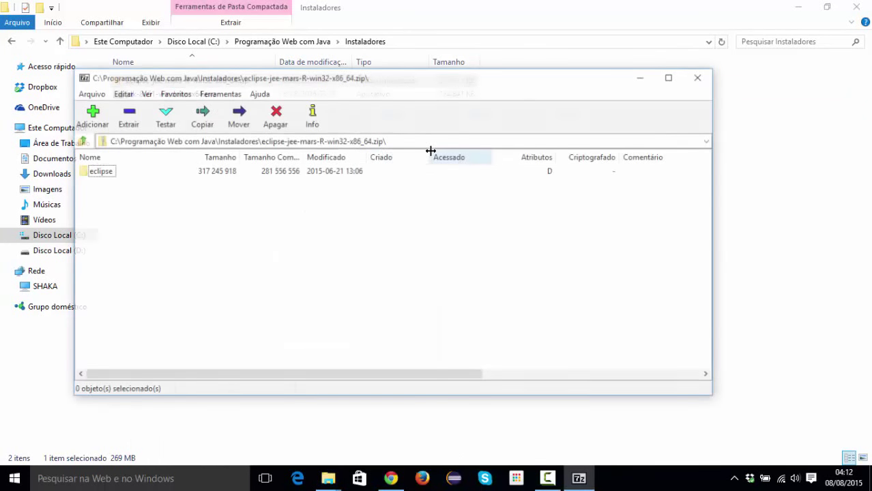
# Extract the eclipse folder from the archive to C:\Programação Web com Java\IDE\ and close 7-Zip
pyautogui.click(92, 171)
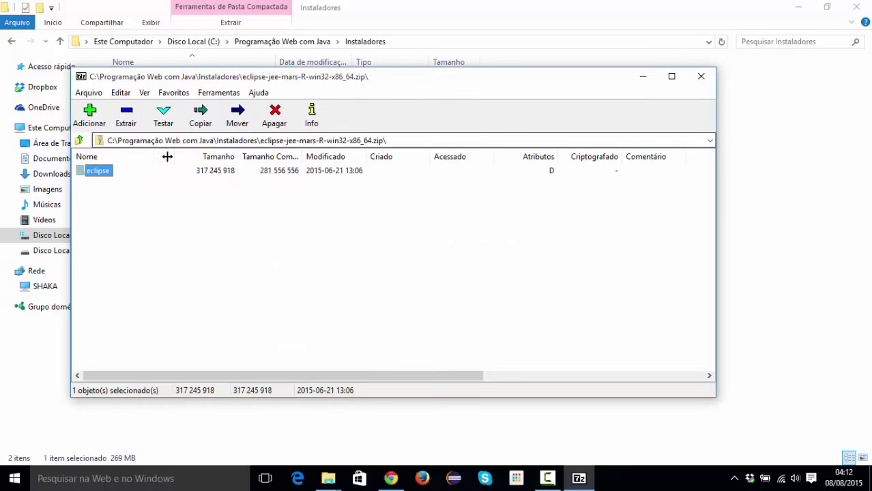
pyautogui.click(126, 118)
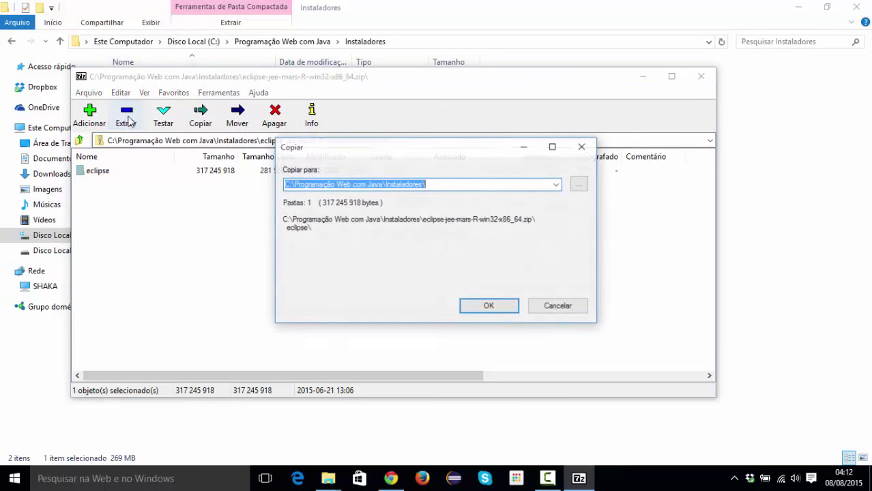
pyautogui.click(579, 185)
pyautogui.scroll(2, 430, 218)
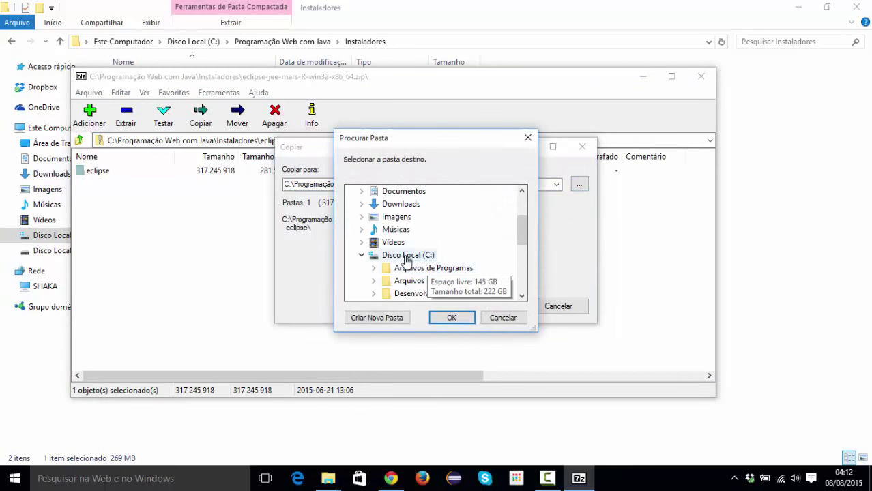
pyautogui.scroll(-2, 406, 259)
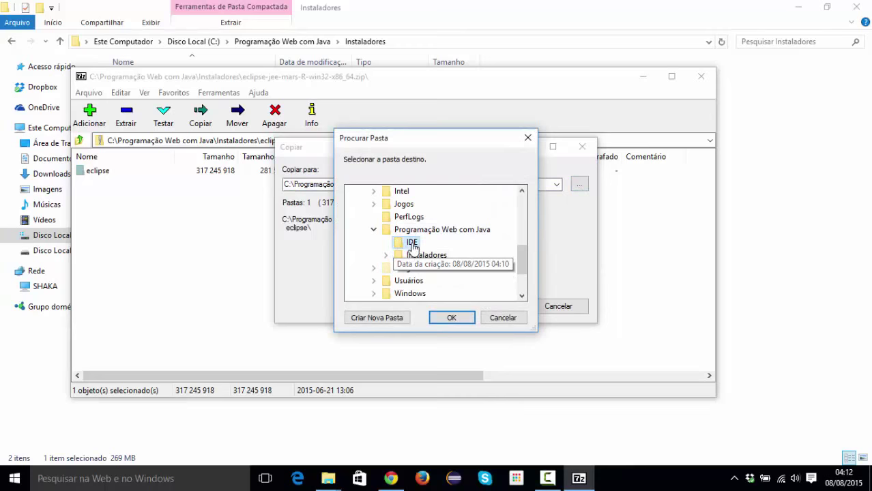
pyautogui.click(412, 244)
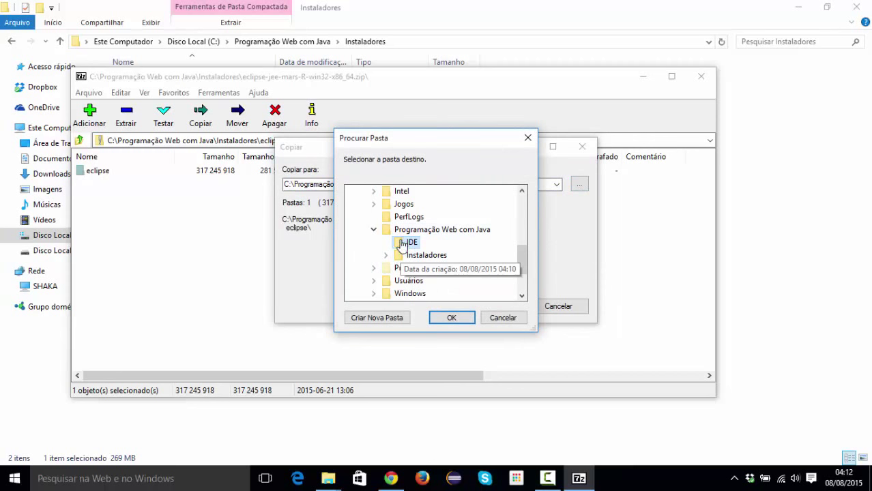
pyautogui.click(447, 318)
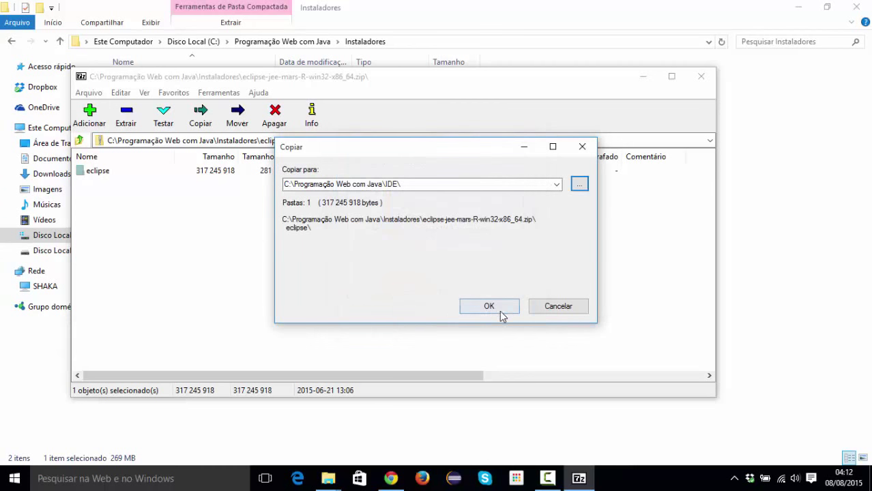
pyautogui.click(500, 312)
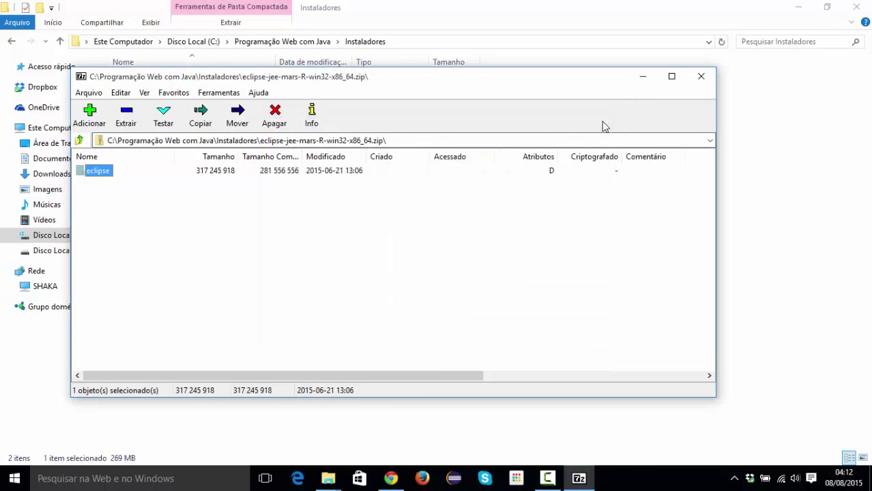
pyautogui.click(703, 77)
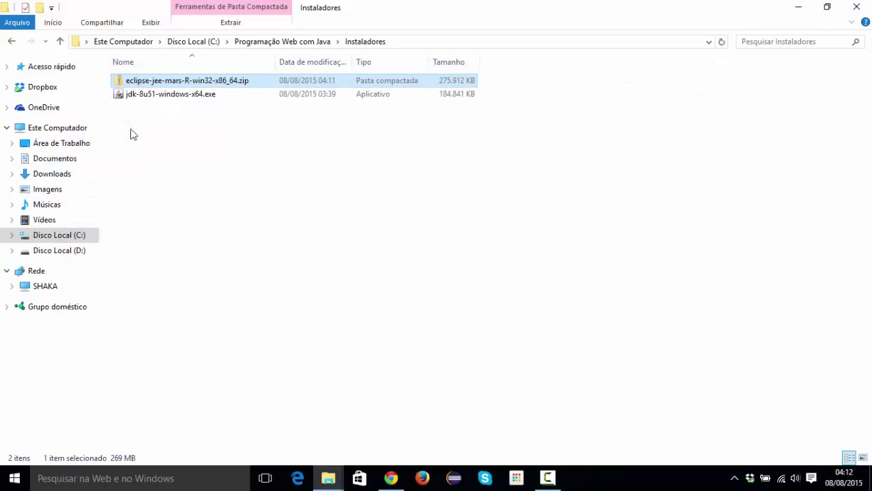
# Go to the IDE folder in Programação Web com Java and examine the contents of its eclipse folder
pyautogui.click(278, 43)
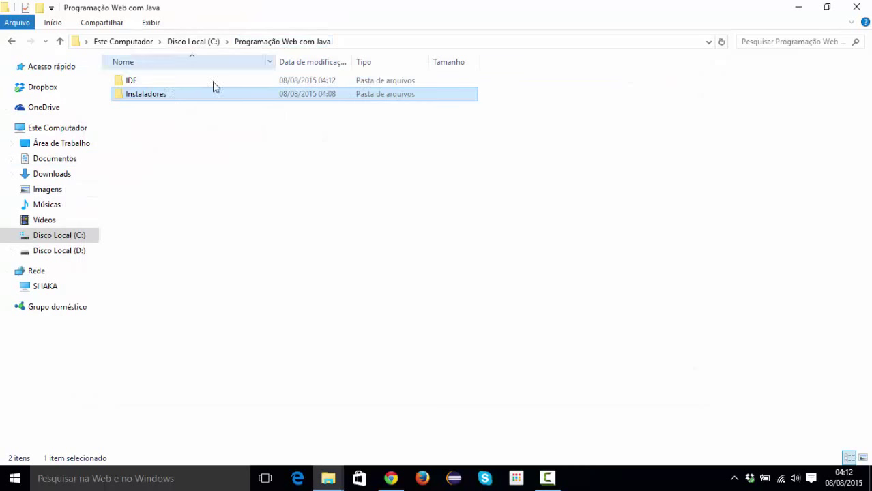
pyautogui.doubleClick(140, 80)
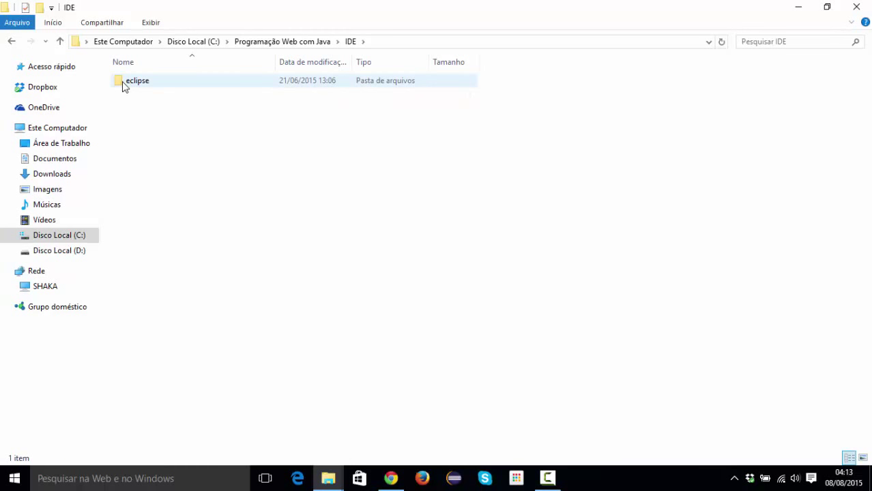
pyautogui.doubleClick(121, 82)
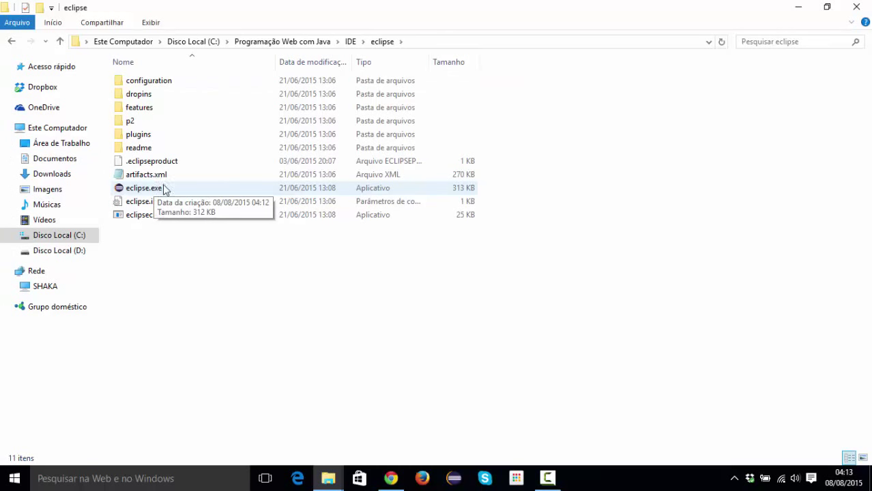
# Return to the Programação Web com Java folder and create a new folder named Workspace in it
pyautogui.click(284, 41)
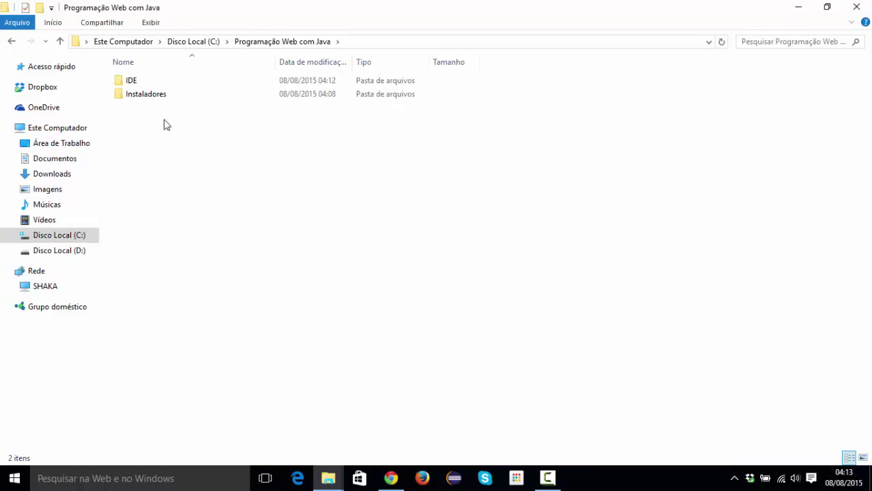
pyautogui.rightClick(142, 134)
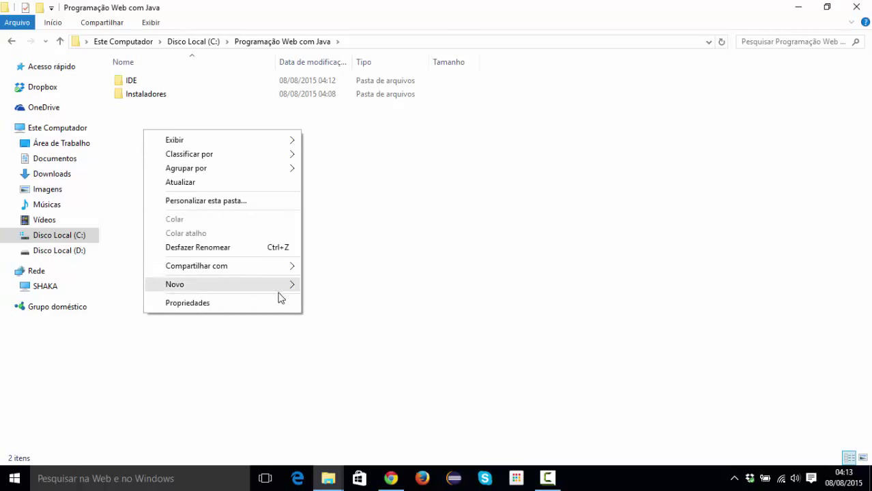
pyautogui.moveTo(282, 293)
pyautogui.click(328, 285)
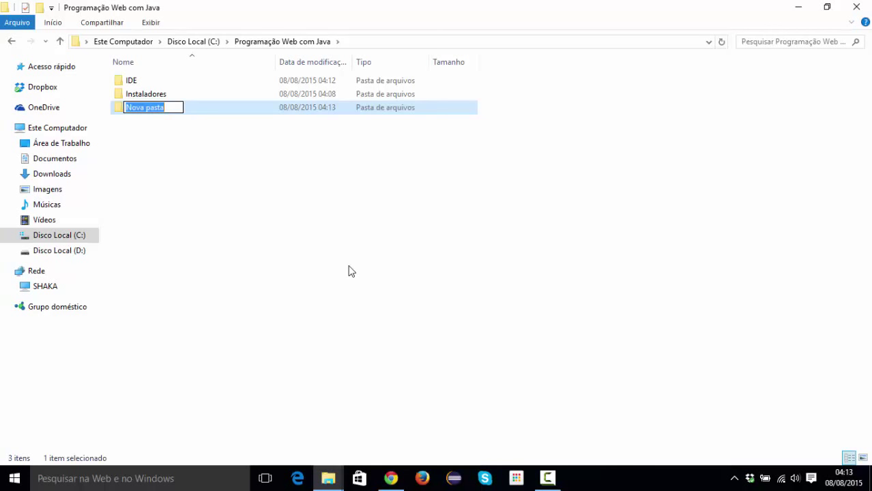
pyautogui.write('W')
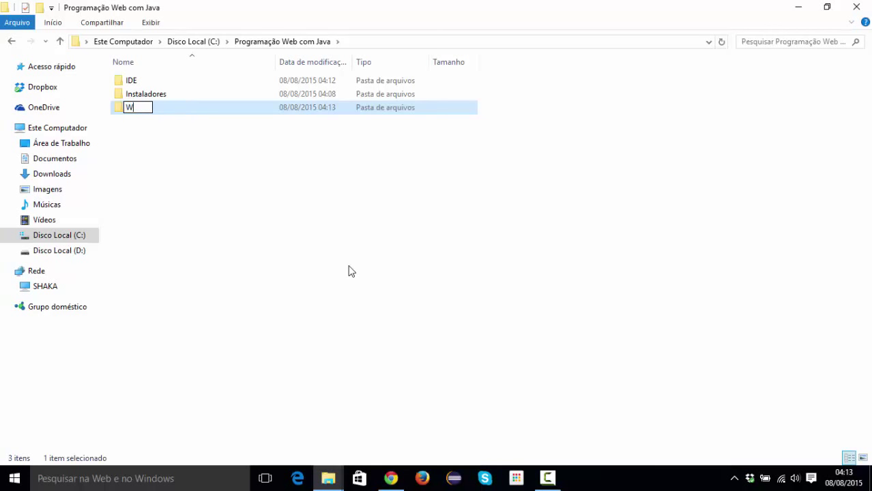
pyautogui.write('orkspace')
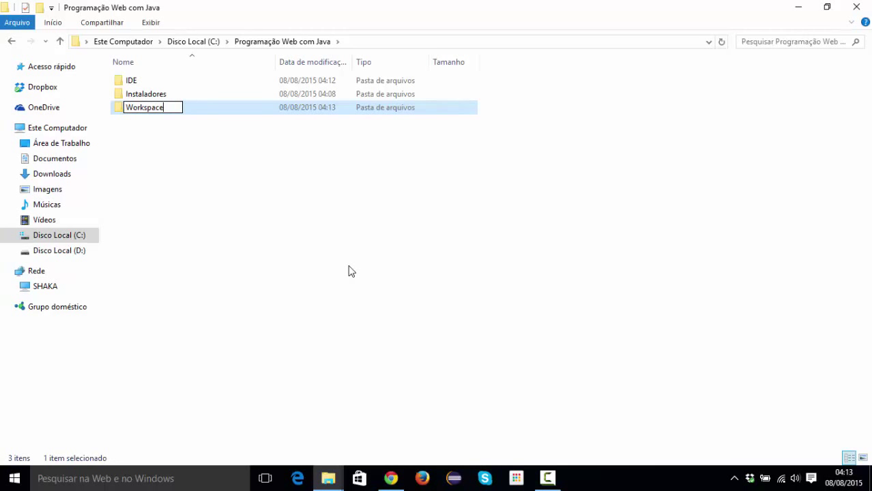
pyautogui.click(266, 249)
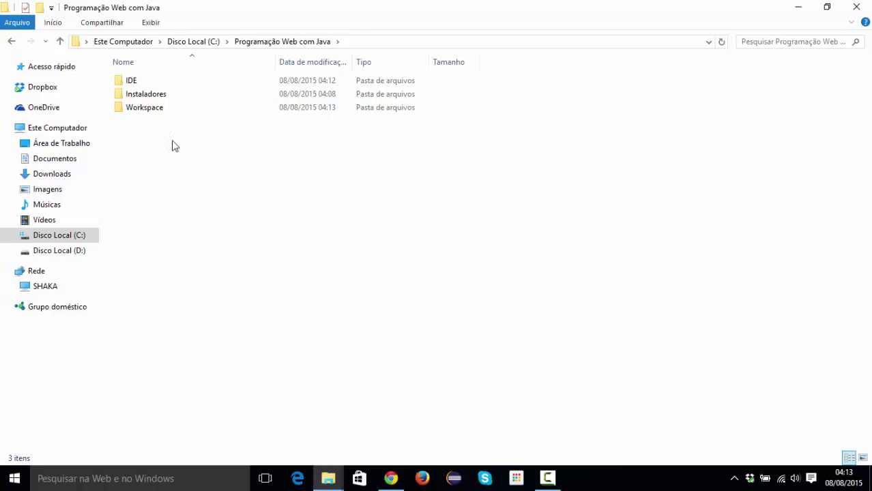
# Open the eclipse folder inside IDE and launch eclipse.exe
pyautogui.doubleClick(147, 86)
pyautogui.doubleClick(149, 87)
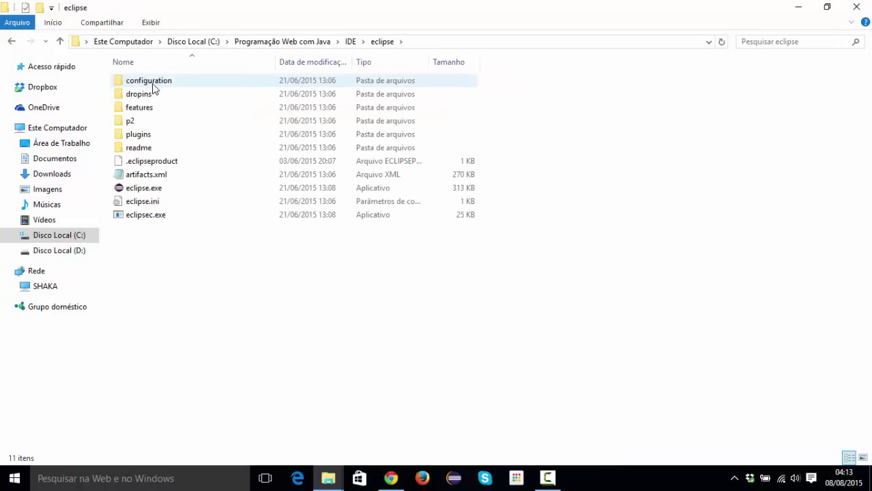
pyautogui.doubleClick(164, 191)
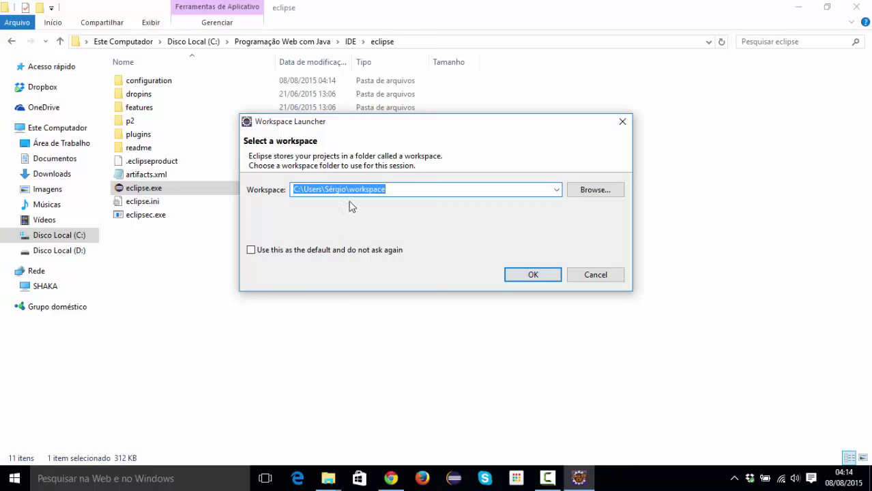
# Choose C:\Programação Web com Java\Workspace as the Eclipse workspace, make it the default without asking again, and confirm
pyautogui.click(593, 191)
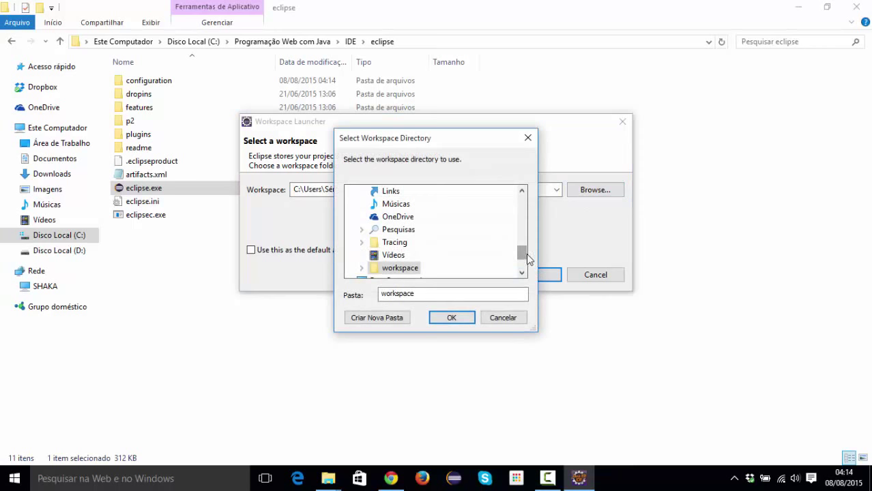
pyautogui.moveTo(527, 259); pyautogui.dragTo(537, 274)
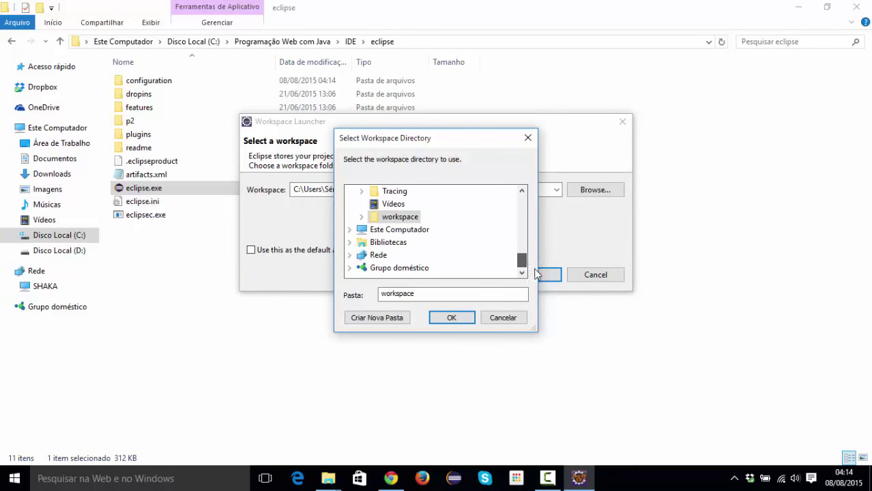
pyautogui.click(350, 229)
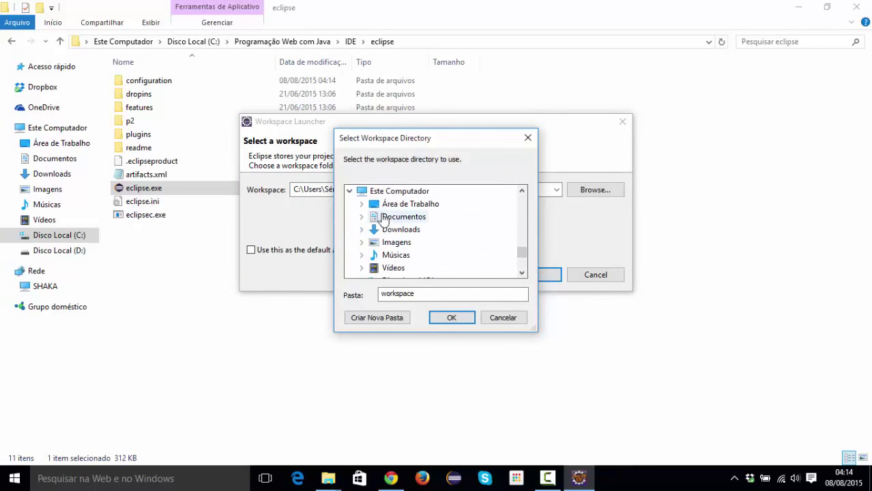
pyautogui.scroll(-2, 360, 240)
pyautogui.click(362, 204)
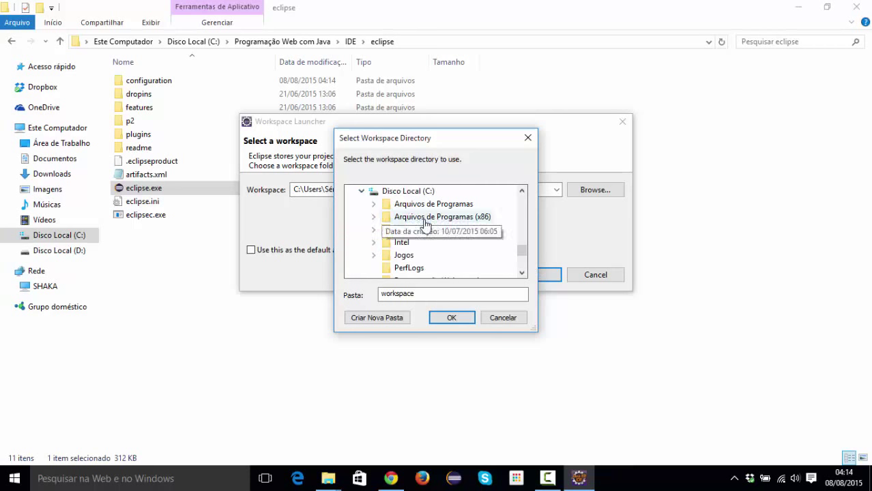
pyautogui.scroll(-2, 425, 225)
pyautogui.click(374, 204)
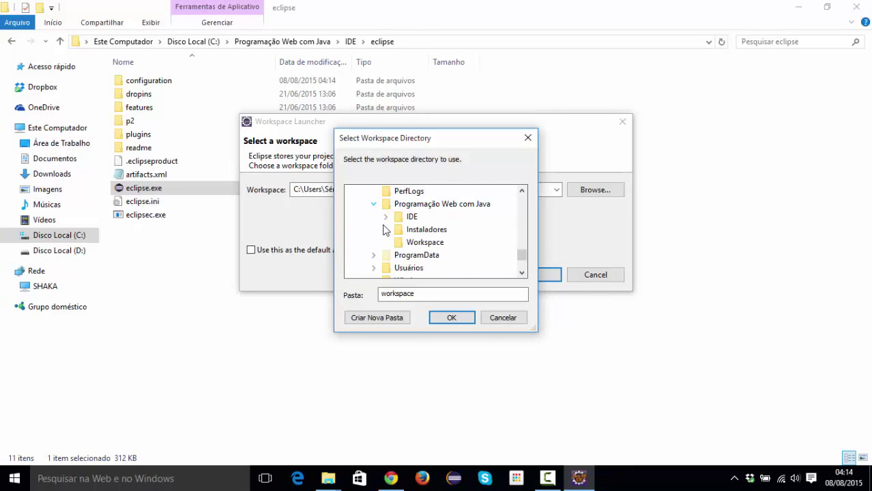
pyautogui.click(421, 243)
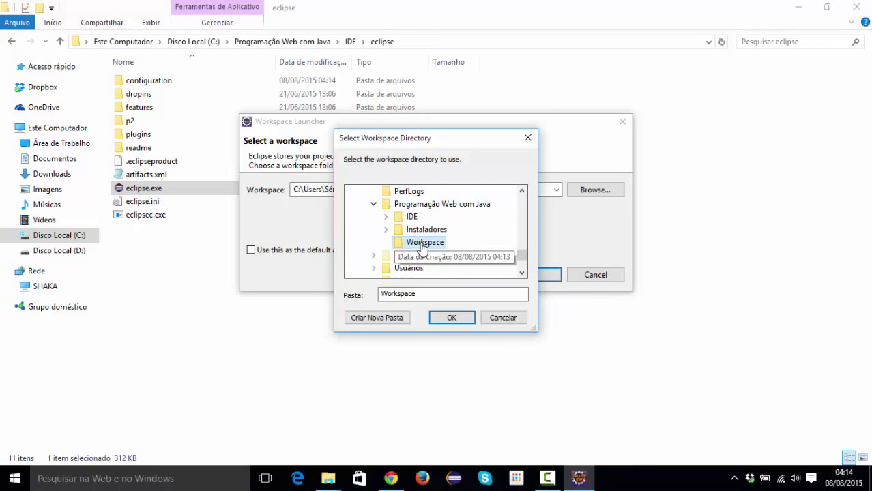
pyautogui.click(452, 319)
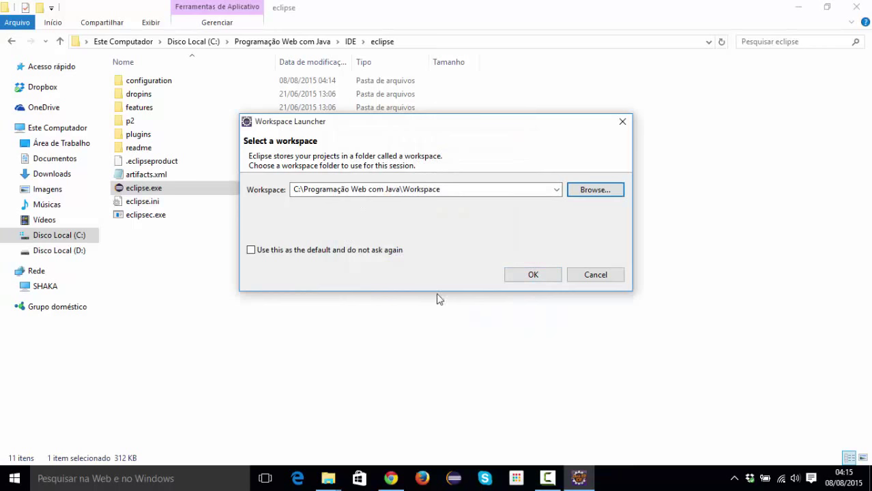
pyautogui.click(250, 250)
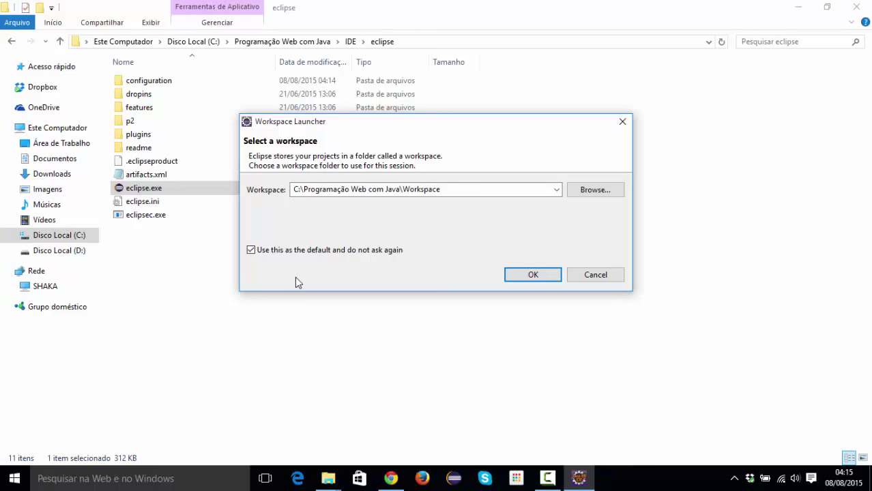
pyautogui.click(534, 275)
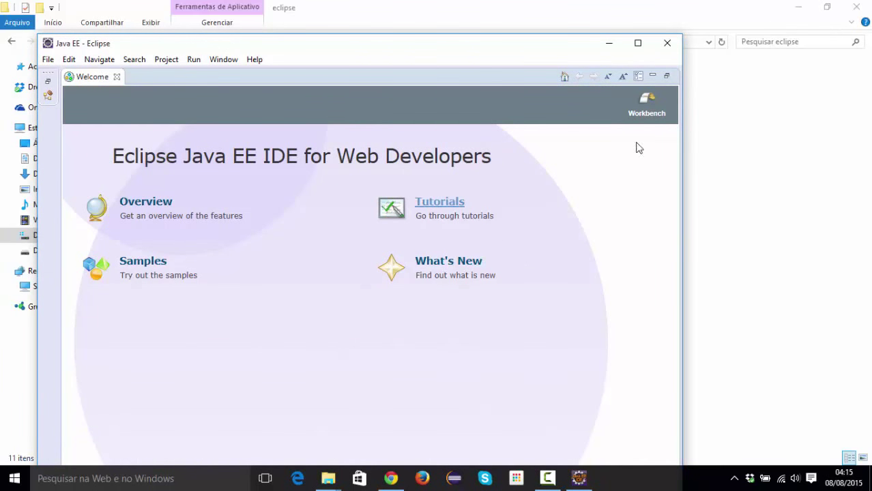
# Maximize the Eclipse window, close its Welcome page and exit Eclipse
pyautogui.click(638, 44)
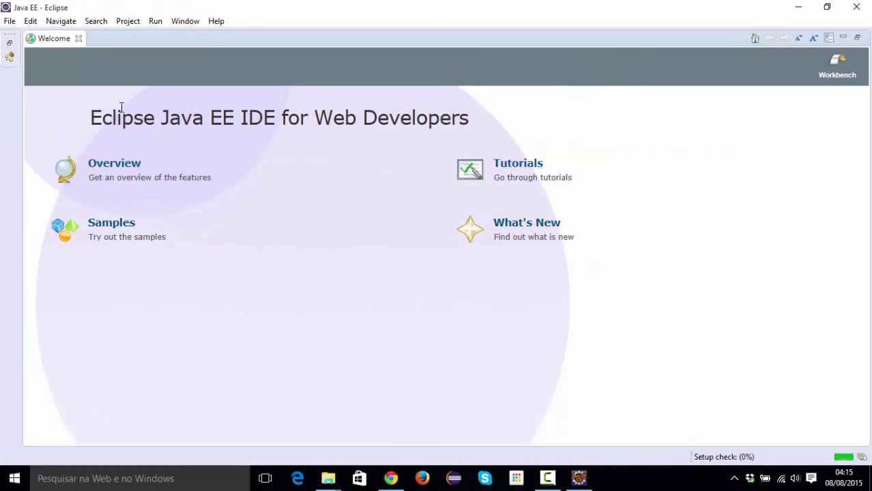
pyautogui.click(79, 38)
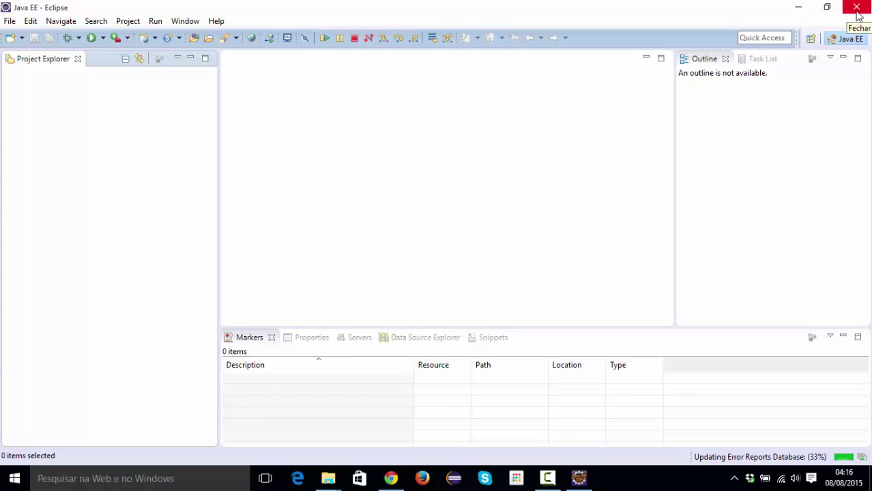
pyautogui.click(856, 9)
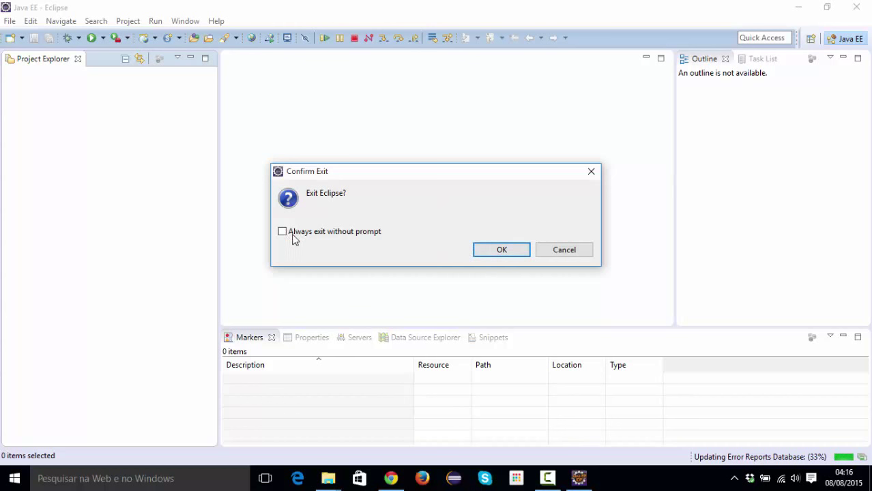
pyautogui.click(501, 251)
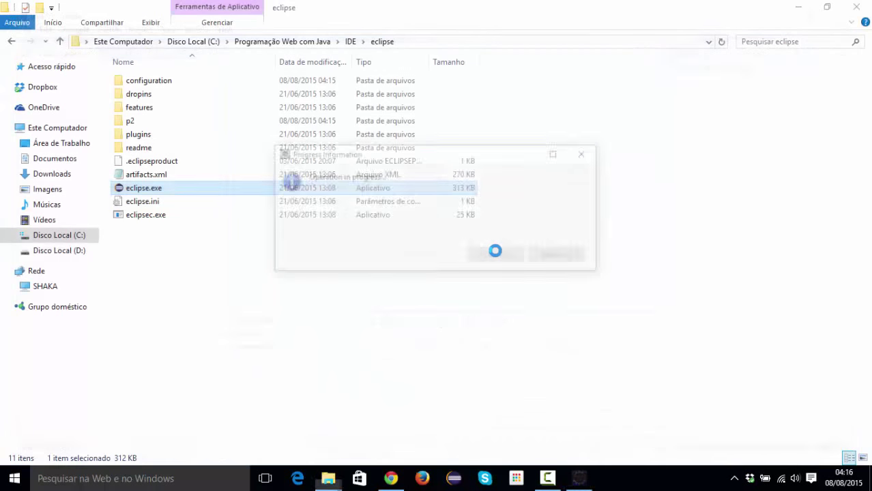
# Switch to Chrome and show the YouTube channel page
pyautogui.click(392, 479)
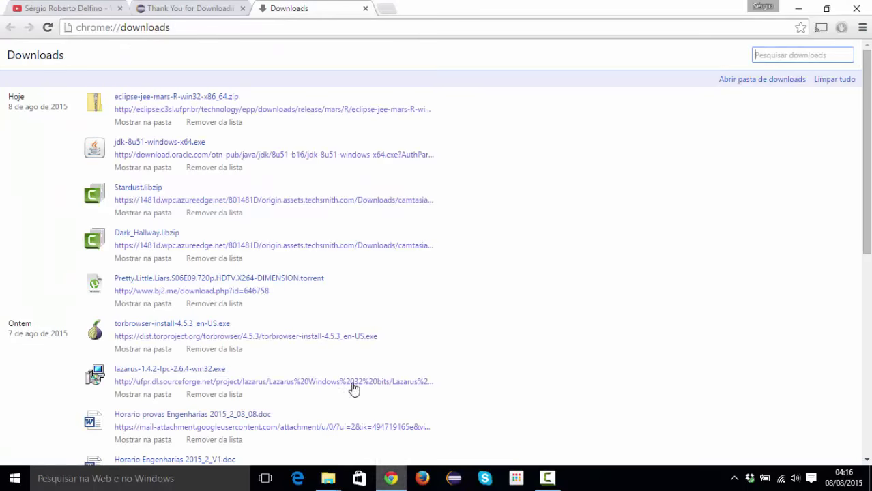
pyautogui.click(71, 8)
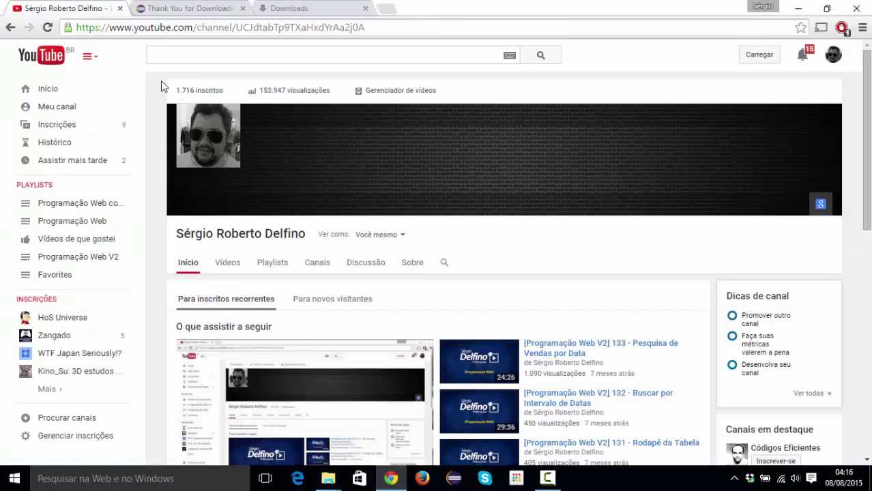